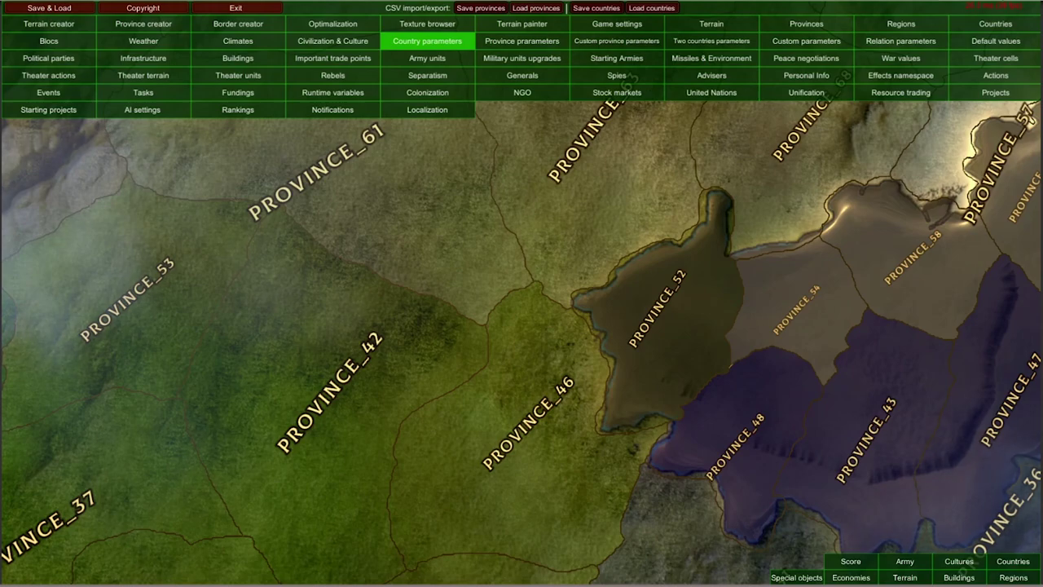
- Open the Country parameters editor and browse the base parameters, ending on Tax's setup
{"action": "left_click", "coordinate": [420, 42]}
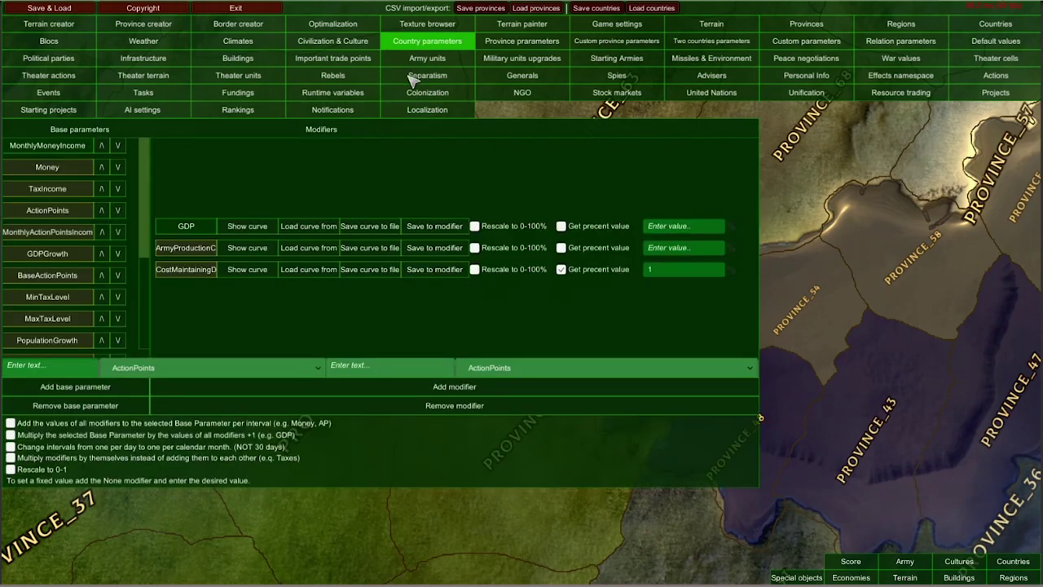
{"action": "left_click_drag", "start_coordinate": [139, 200], "coordinate": [151, 158]}
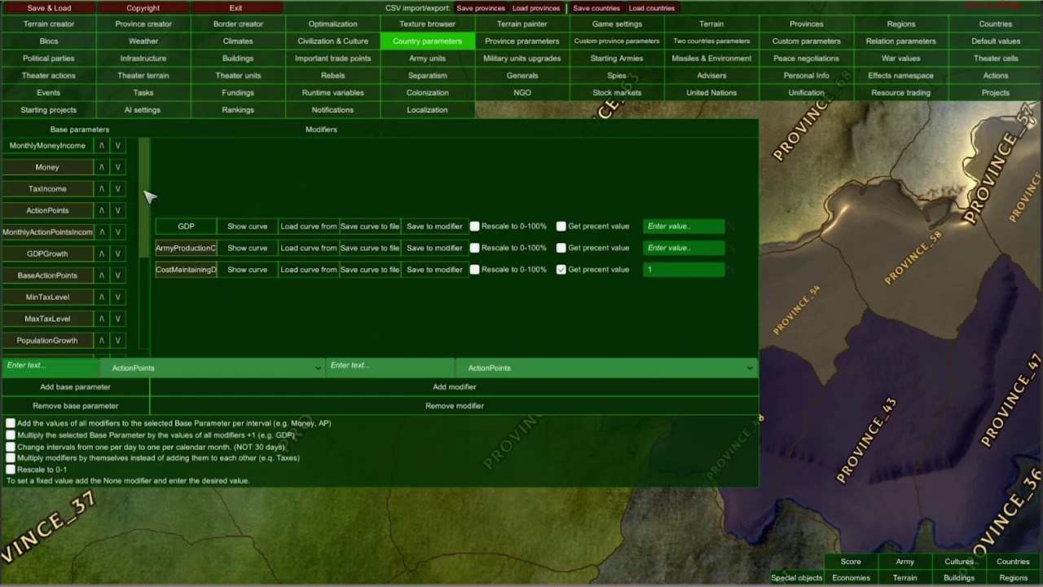
{"action": "left_click_drag", "start_coordinate": [148, 196], "coordinate": [145, 171]}
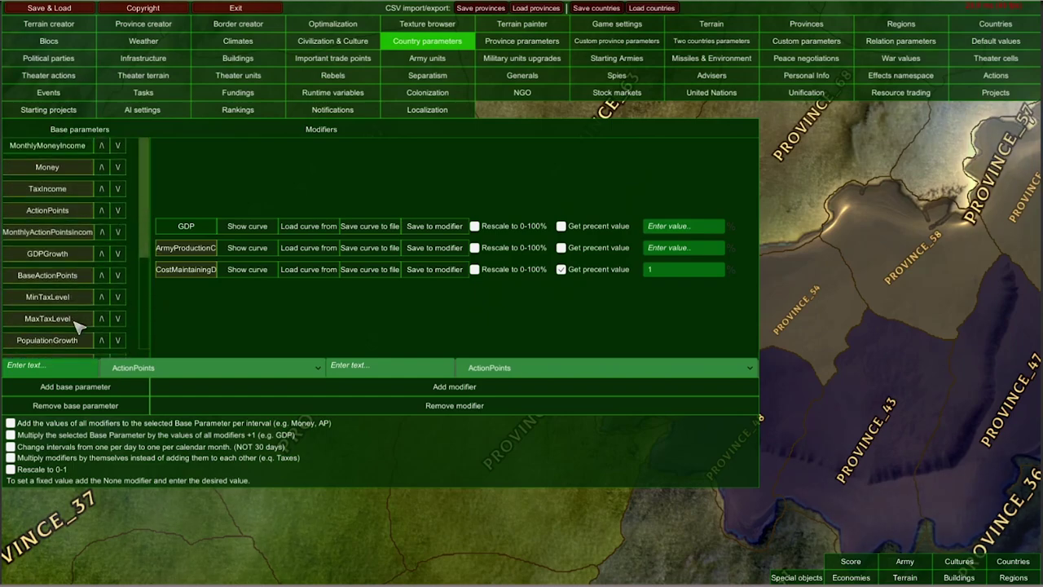
{"action": "scroll", "coordinate": [75, 325], "scroll_direction": "down", "scroll_amount": 3}
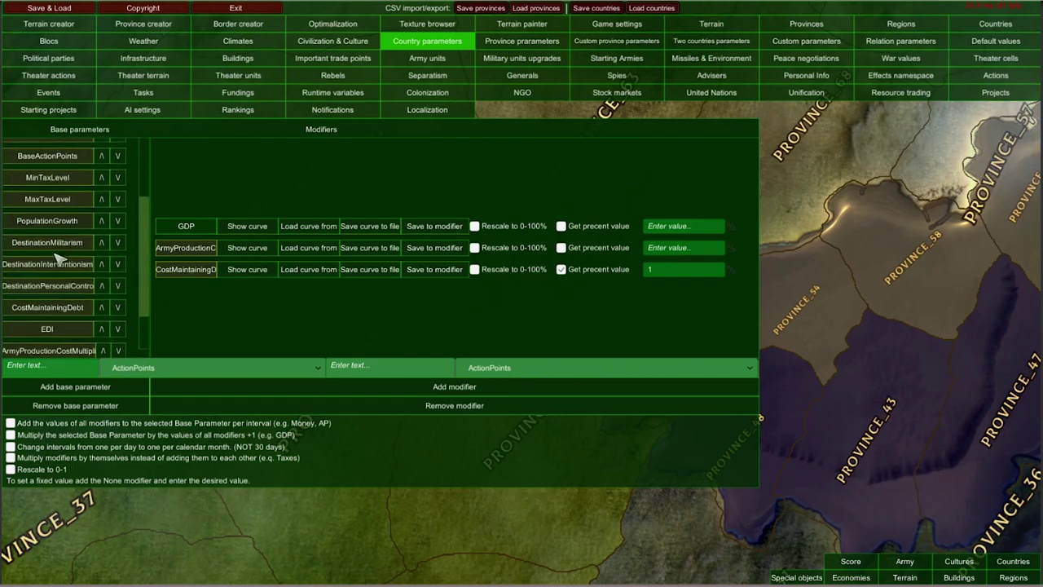
{"action": "scroll", "coordinate": [59, 258], "scroll_direction": "up", "scroll_amount": 3}
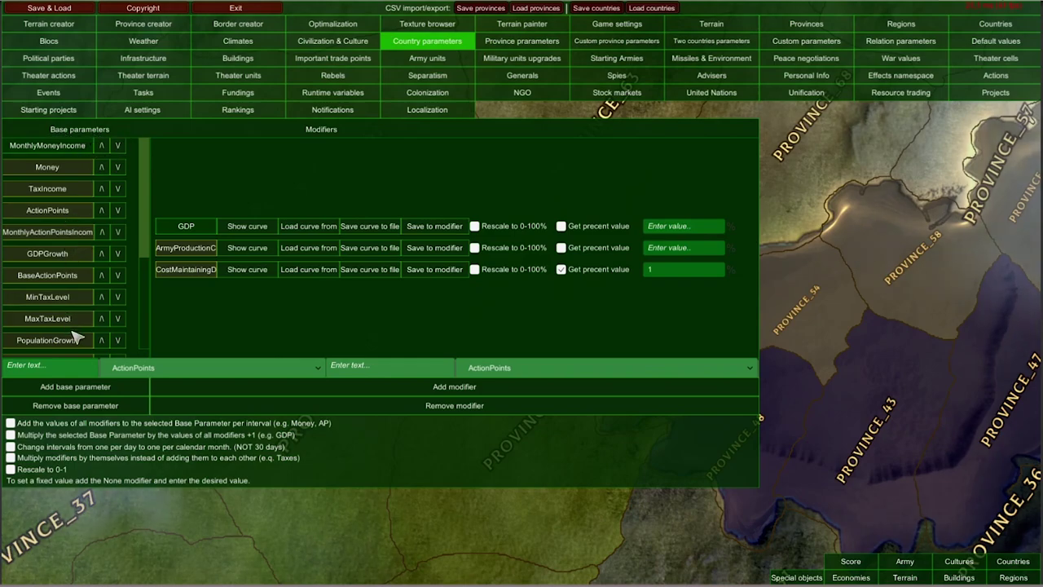
{"action": "left_click_drag", "start_coordinate": [79, 342], "coordinate": [65, 110]}
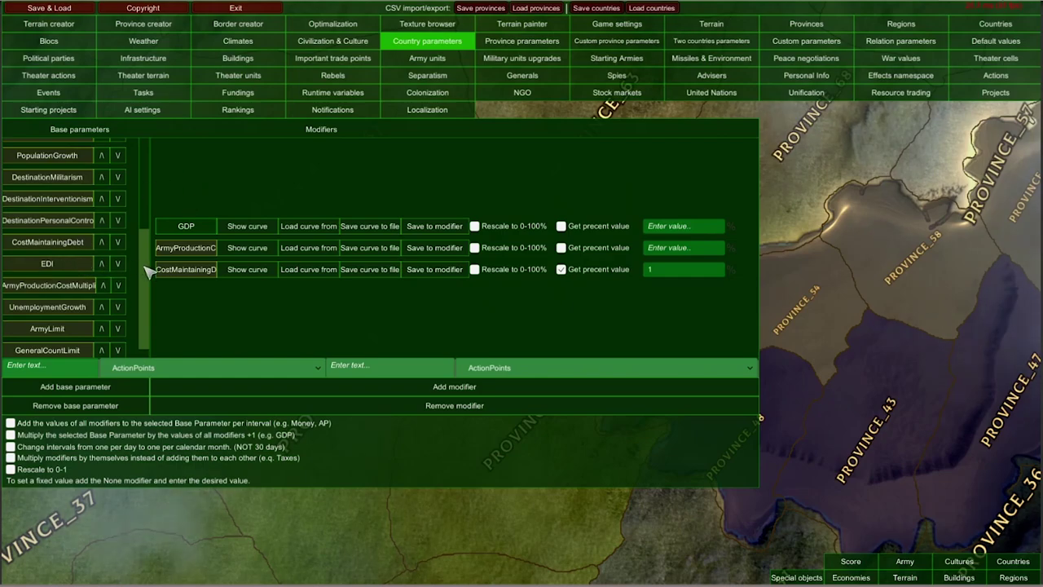
{"action": "left_click_drag", "start_coordinate": [144, 271], "coordinate": [155, 163]}
- Check the modifiers of Money, TaxIncome, ActionPoints and MonthlyMoneyIncome, ending back on Money
{"action": "left_click", "coordinate": [88, 168]}
{"action": "left_click", "coordinate": [76, 189]}
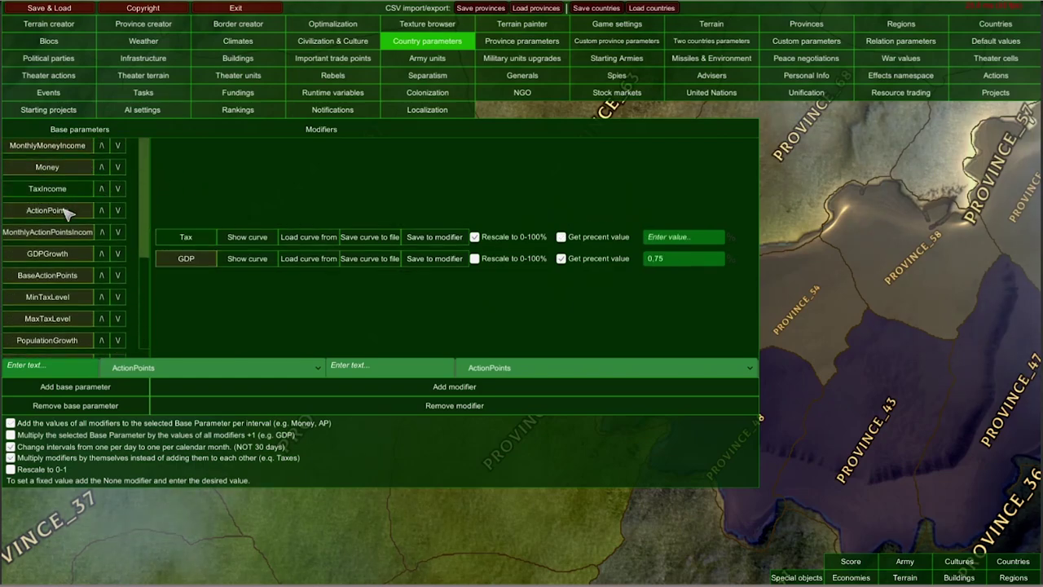
{"action": "left_click", "coordinate": [64, 212]}
{"action": "left_click", "coordinate": [65, 148]}
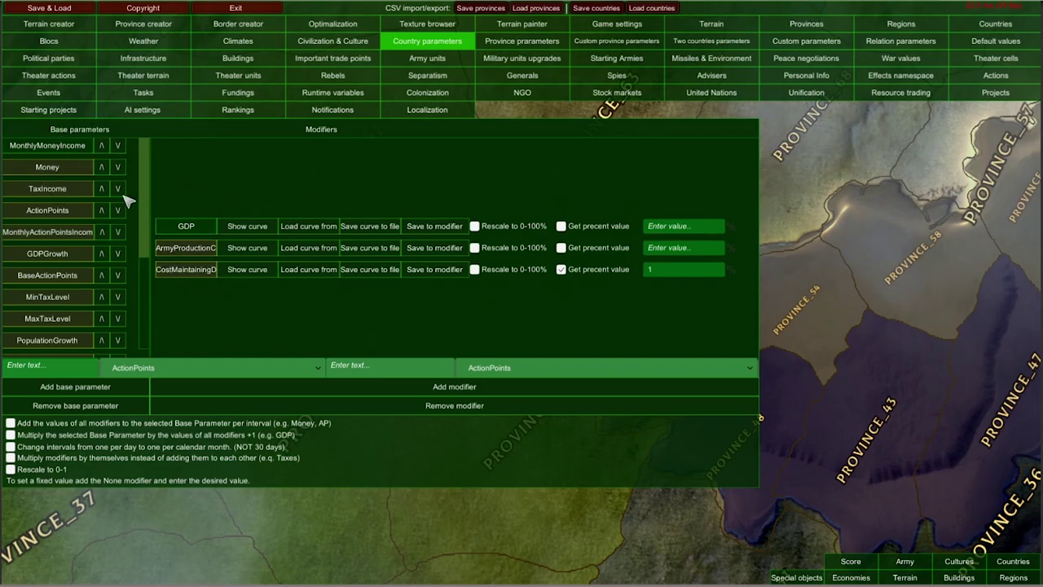
{"action": "left_click", "coordinate": [63, 169]}
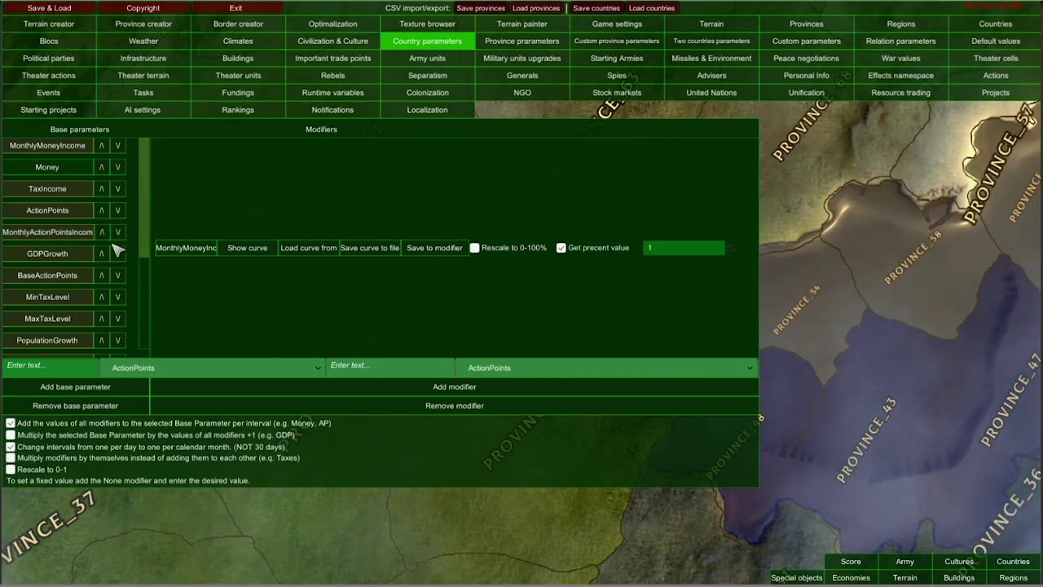
- Choose ArmyLimit as the base parameter type and add it to the end of the list
{"action": "left_click", "coordinate": [155, 373]}
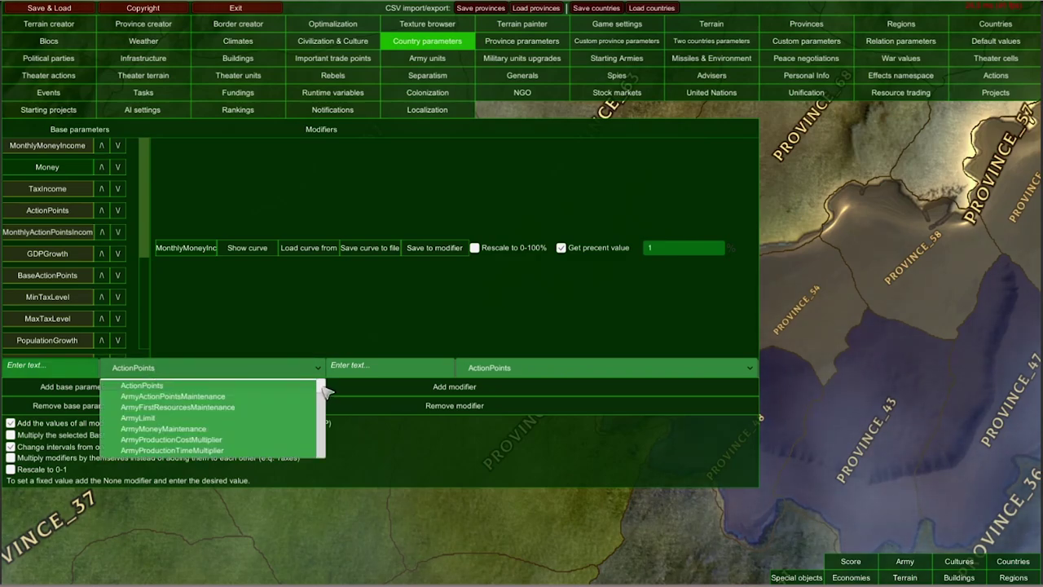
{"action": "left_click_drag", "start_coordinate": [324, 391], "coordinate": [274, 381]}
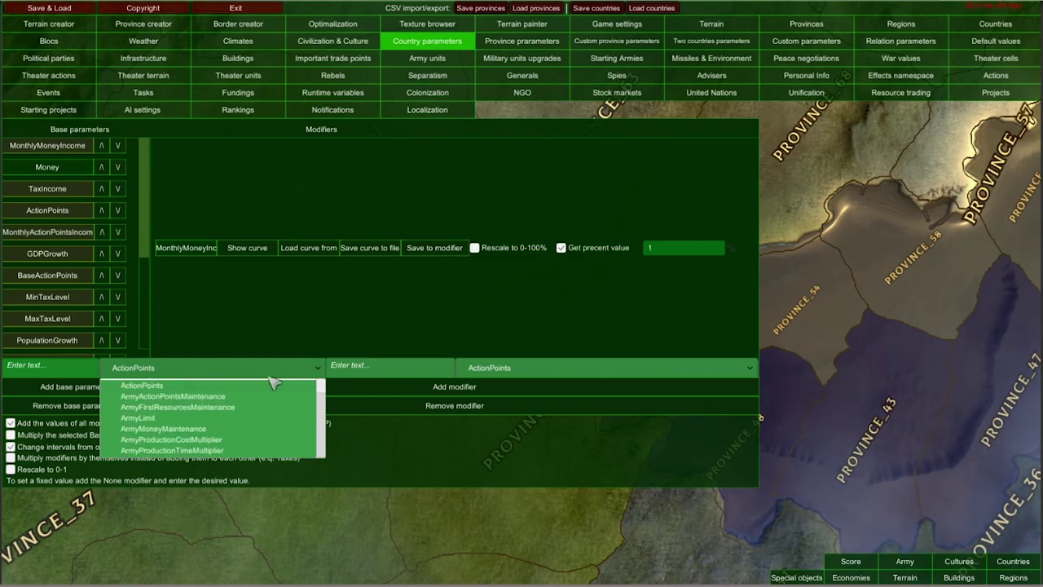
{"action": "left_click", "coordinate": [146, 416]}
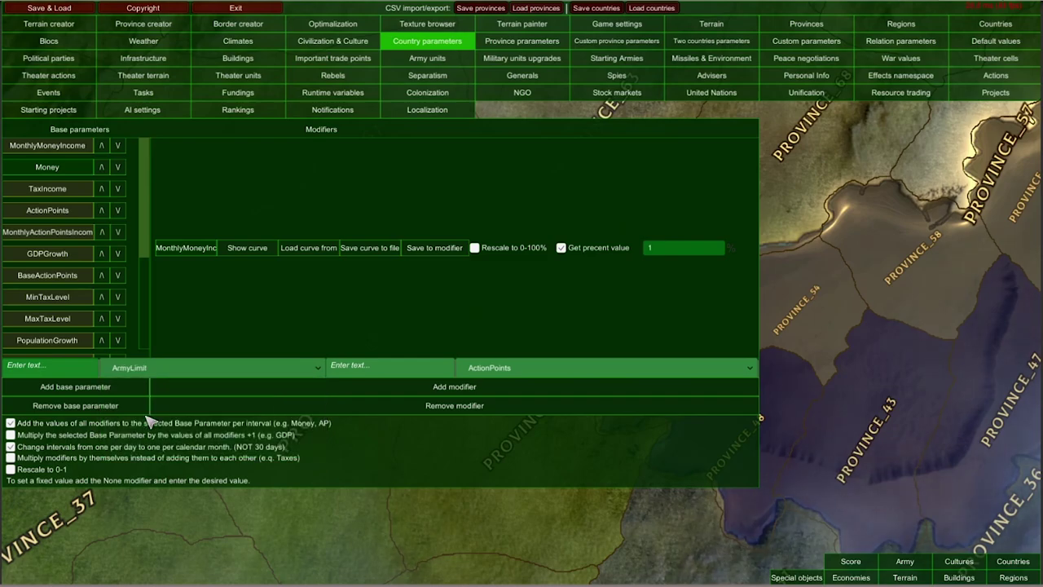
{"action": "left_click", "coordinate": [49, 393]}
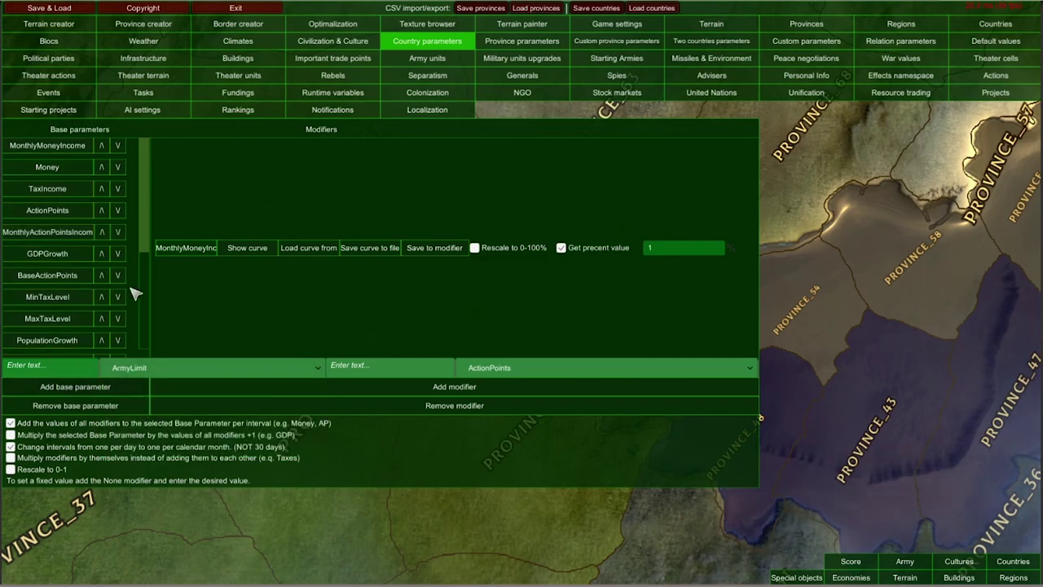
{"action": "left_click_drag", "start_coordinate": [144, 251], "coordinate": [143, 350]}
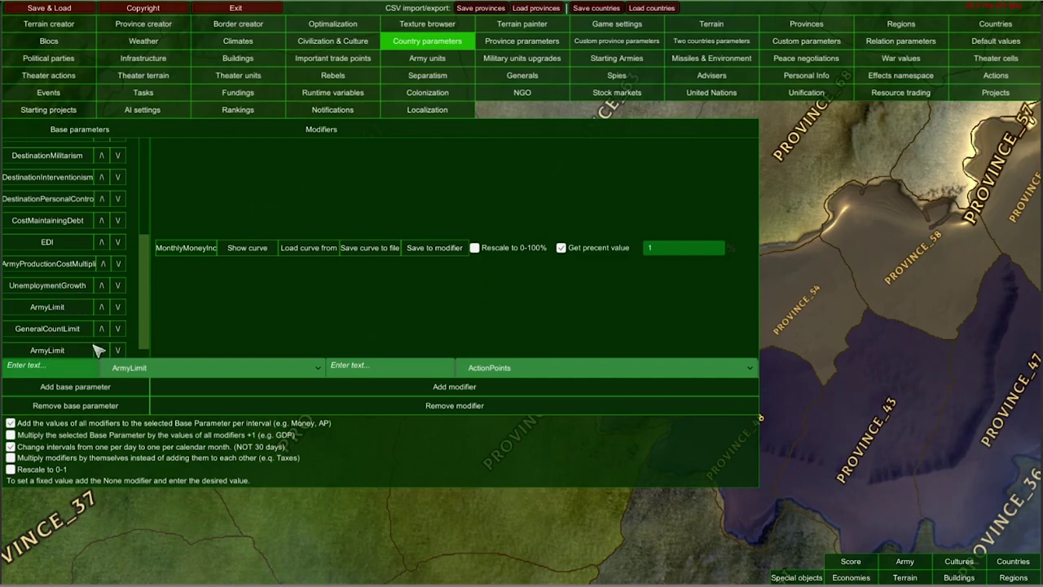
- Delete the original ArmyLimit base parameter with confirmation, then select the new ArmyLimit
{"action": "left_click", "coordinate": [62, 311]}
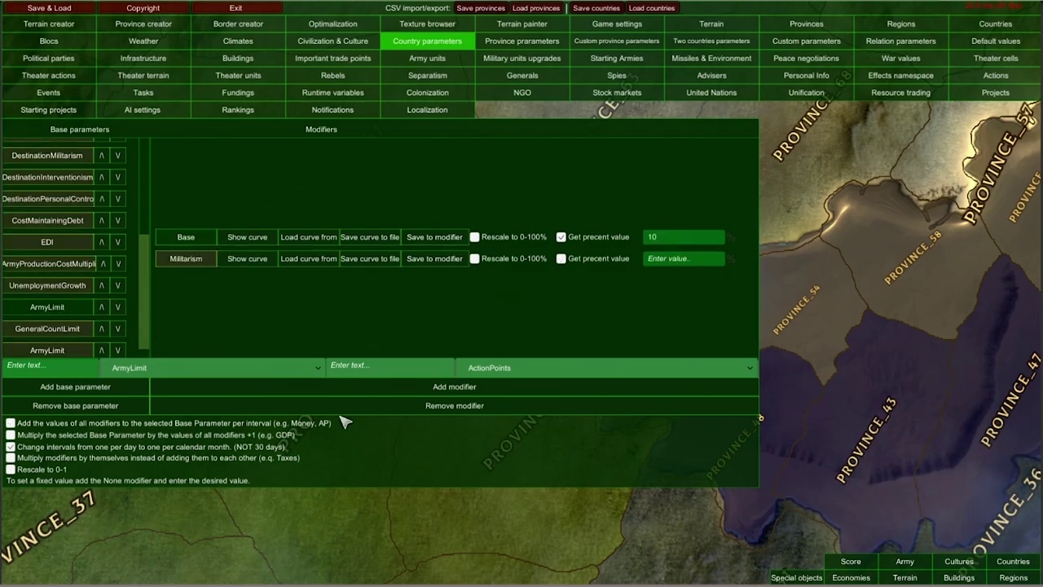
{"action": "left_click", "coordinate": [39, 407]}
{"action": "left_click", "coordinate": [415, 349]}
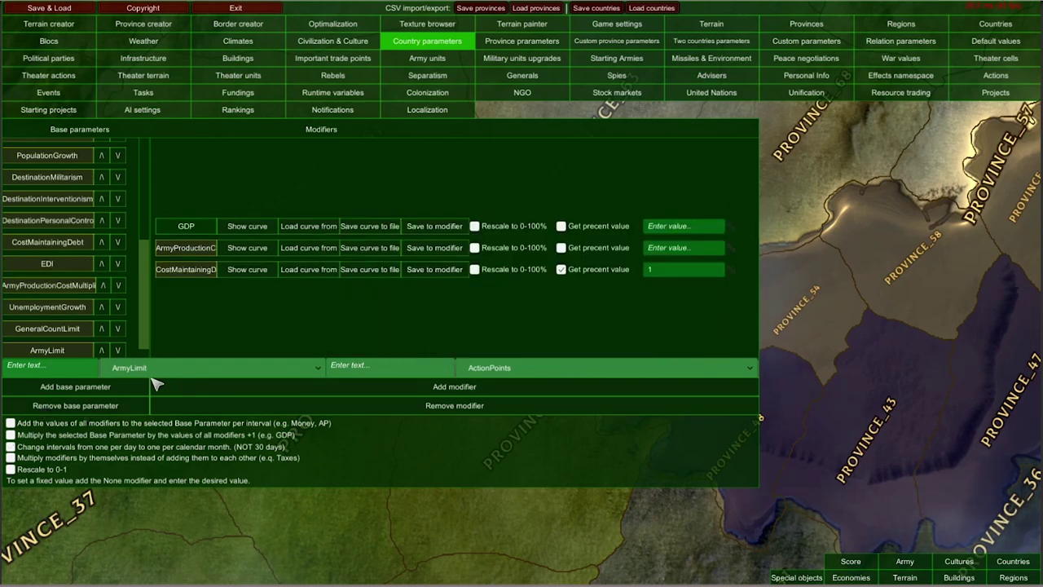
{"action": "left_click", "coordinate": [61, 351]}
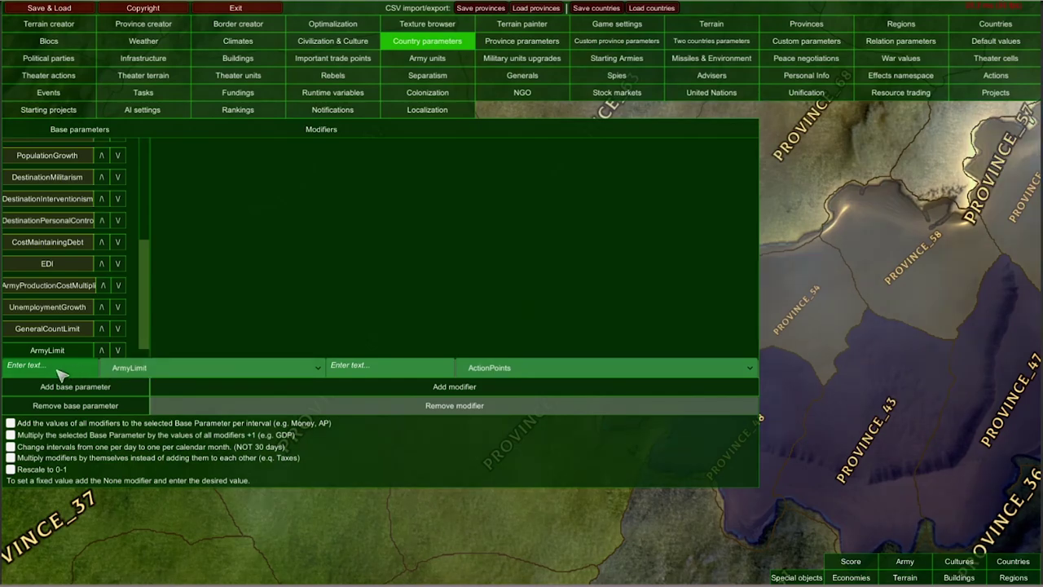
- Choose ProvinceCount as the modifier type and add it to ArmyLimit
{"action": "left_click", "coordinate": [754, 373]}
{"action": "left_click_drag", "start_coordinate": [754, 391], "coordinate": [754, 446]}
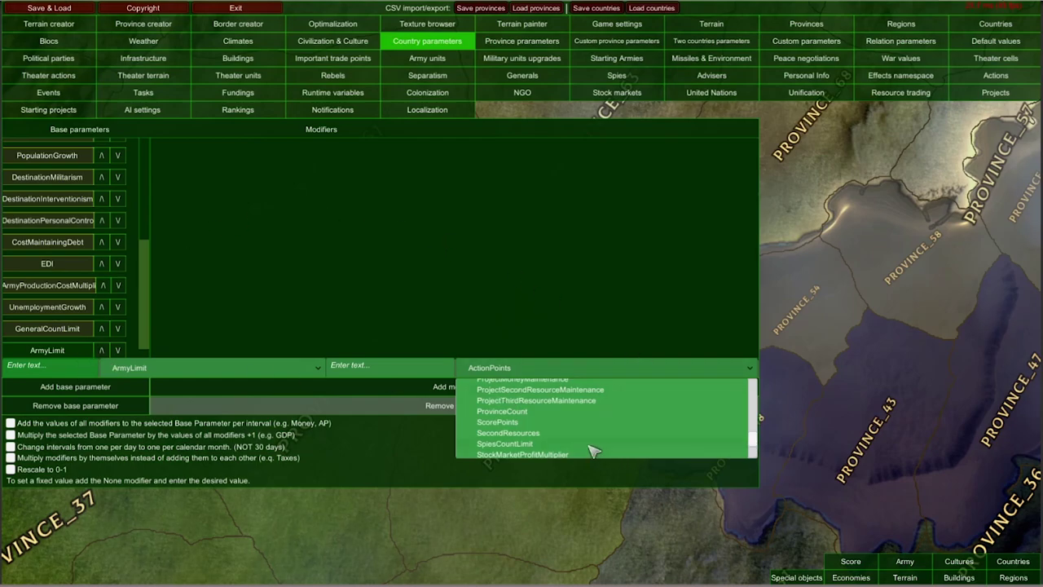
{"action": "left_click", "coordinate": [473, 412]}
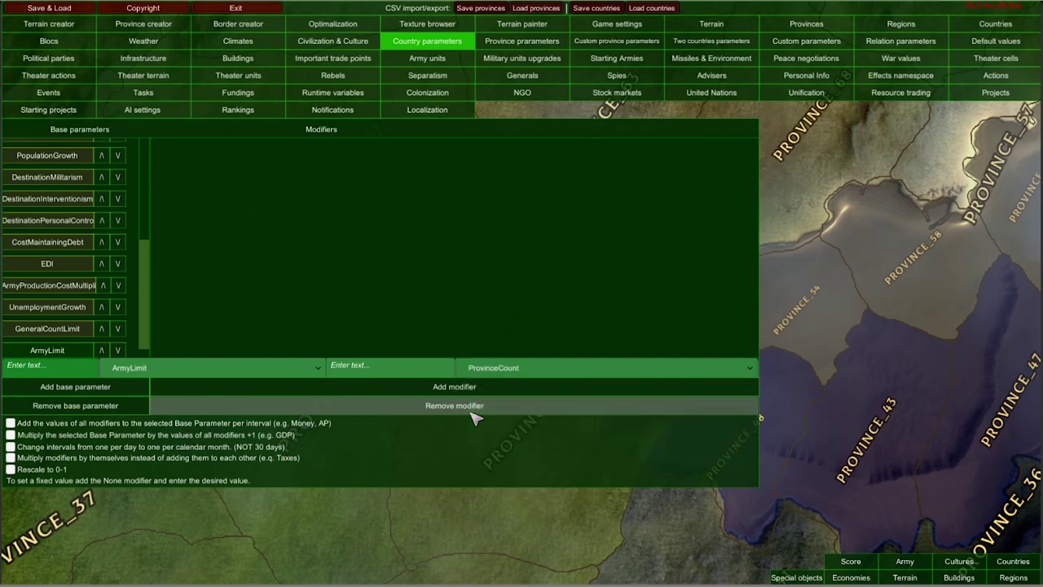
{"action": "left_click", "coordinate": [419, 390]}
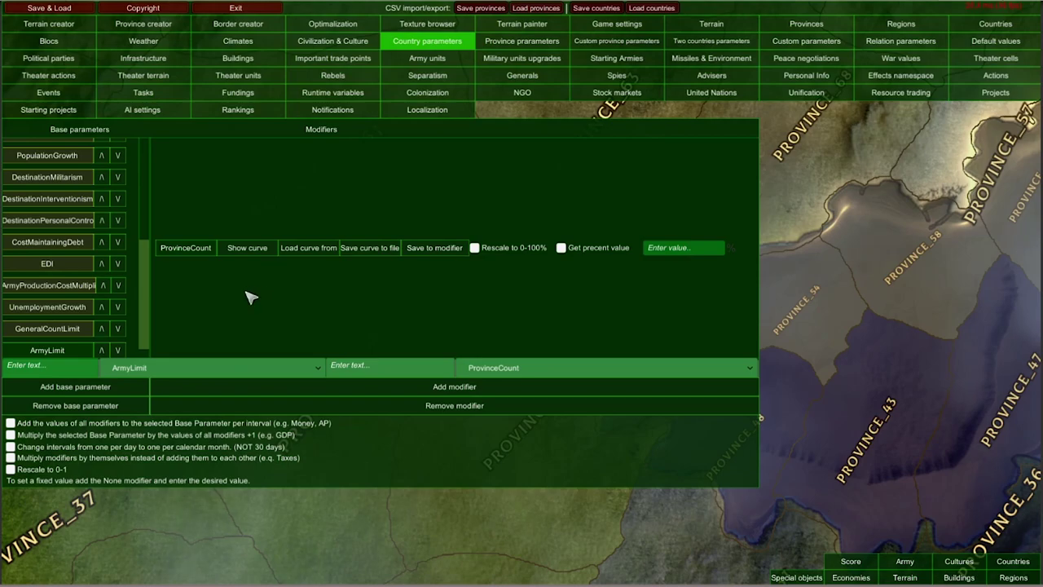
- Show the ProvinceCount modifier's curve and zoom the graph in and out
{"action": "left_click", "coordinate": [264, 252]}
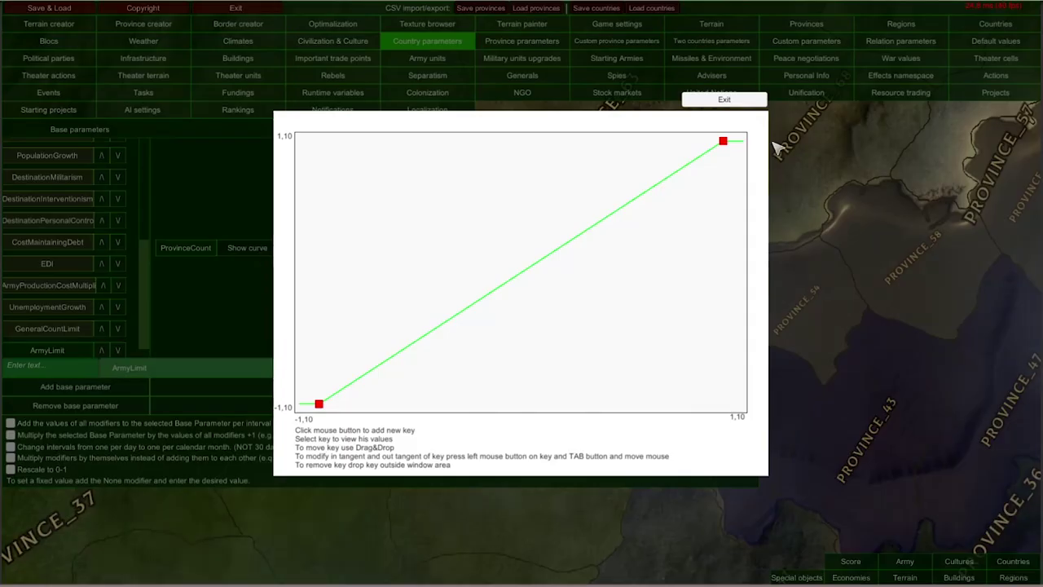
{"action": "scroll", "coordinate": [587, 275], "scroll_direction": "up", "scroll_amount": 3}
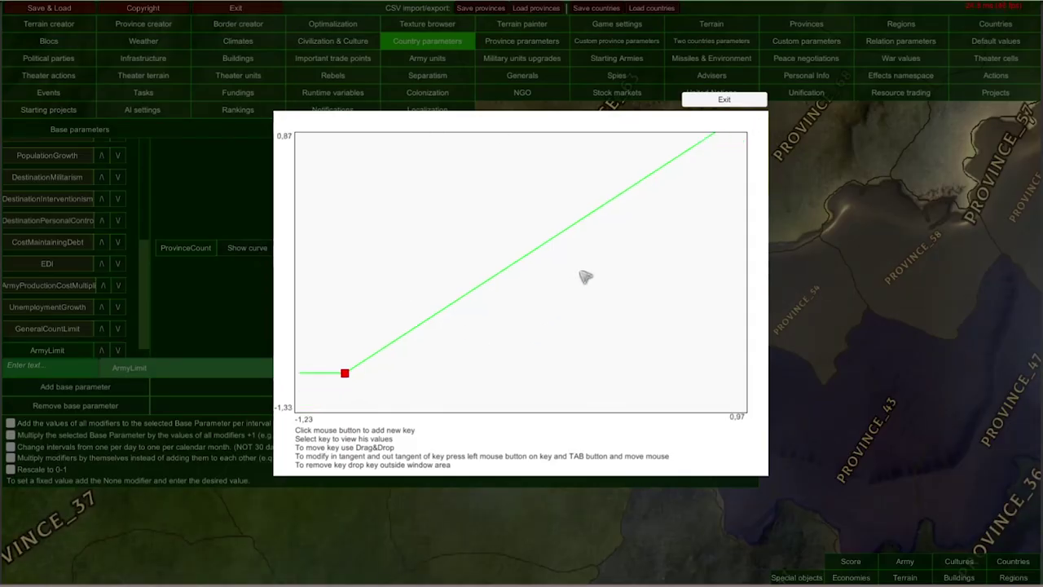
{"action": "scroll", "coordinate": [551, 345], "scroll_direction": "up", "scroll_amount": 2}
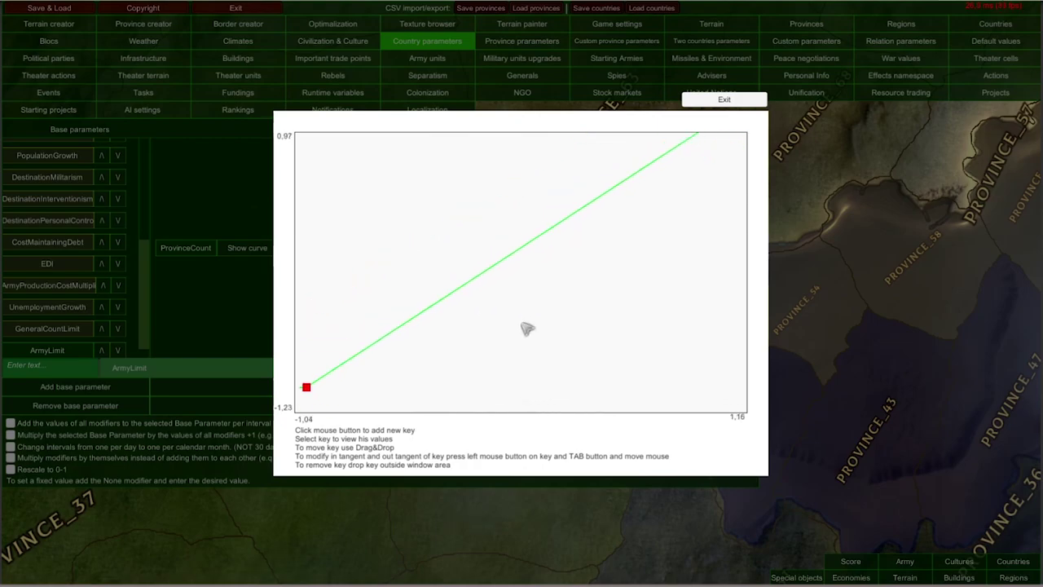
{"action": "scroll", "coordinate": [533, 317], "scroll_direction": "down", "scroll_amount": 2}
{"action": "scroll", "coordinate": [540, 321], "scroll_direction": "down", "scroll_amount": 4}
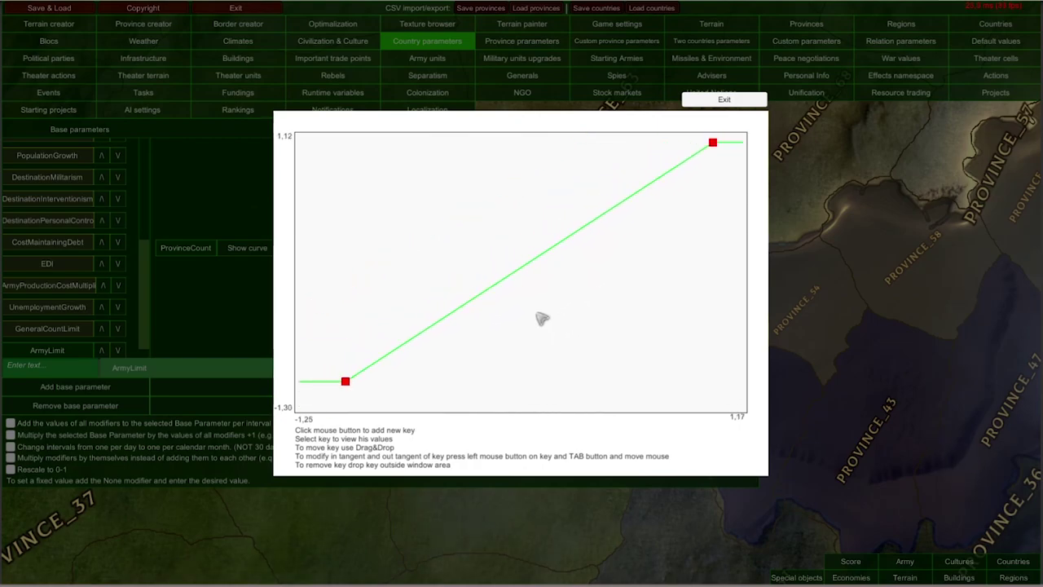
{"action": "scroll", "coordinate": [594, 353], "scroll_direction": "up", "scroll_amount": 4}
{"action": "scroll", "coordinate": [508, 291], "scroll_direction": "down", "scroll_amount": 5}
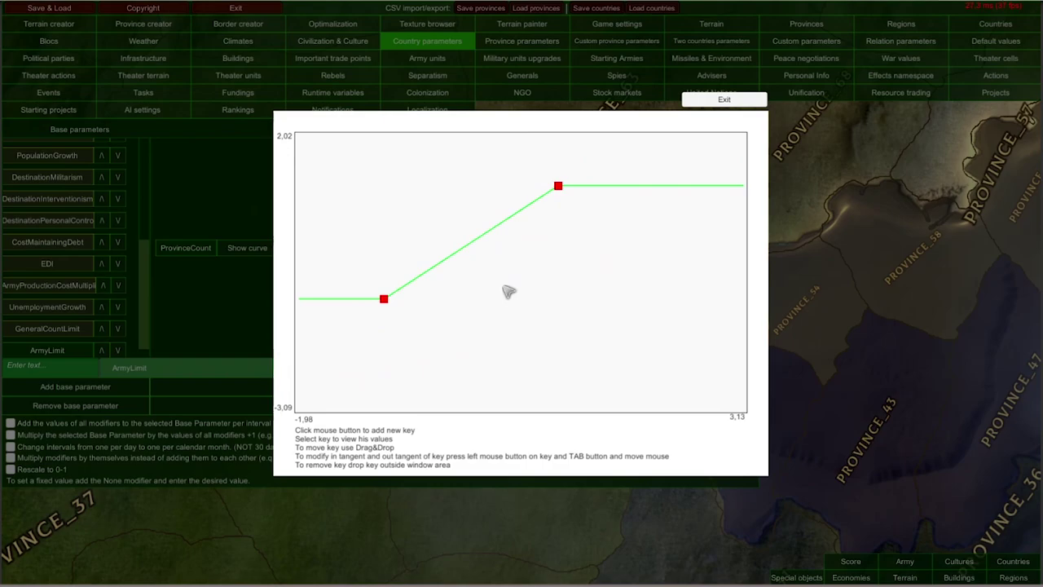
{"action": "scroll", "coordinate": [540, 319], "scroll_direction": "up", "scroll_amount": 3}
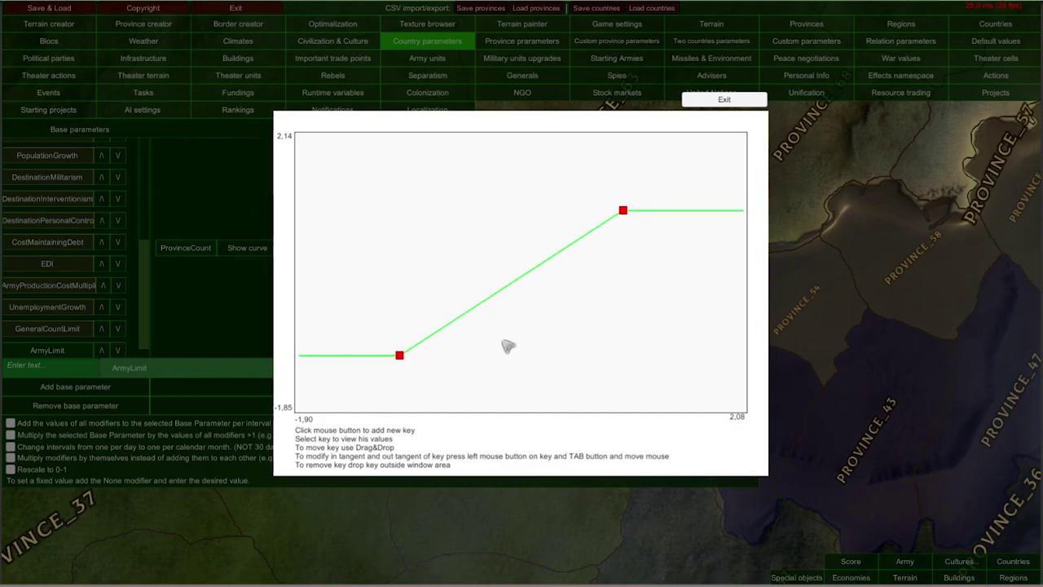
- Inspect the lower-left key's values (time -1, value -1), then close its fields
{"action": "left_click", "coordinate": [399, 356]}
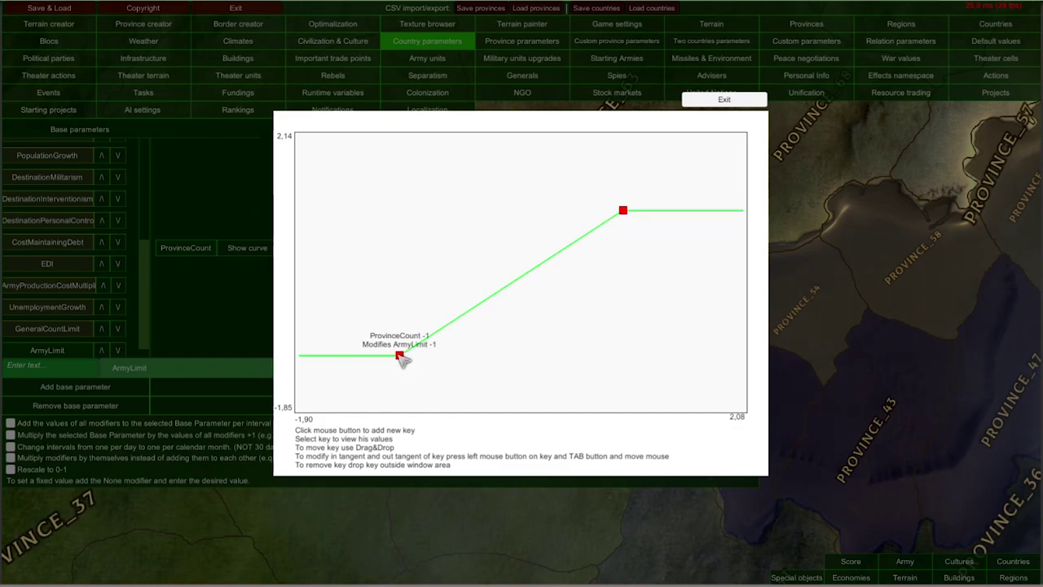
{"action": "left_click", "coordinate": [400, 357]}
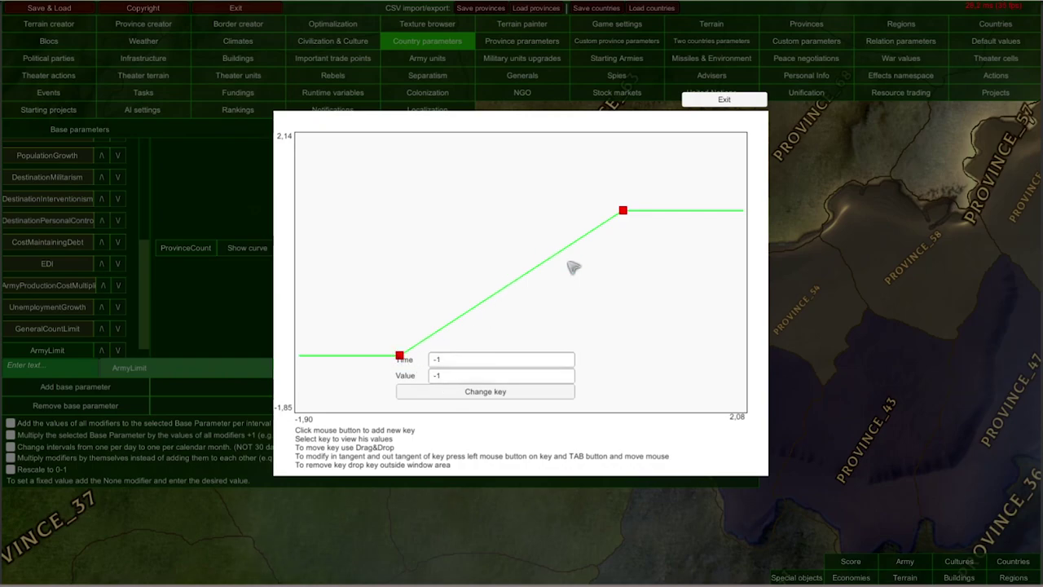
{"action": "left_click", "coordinate": [600, 349]}
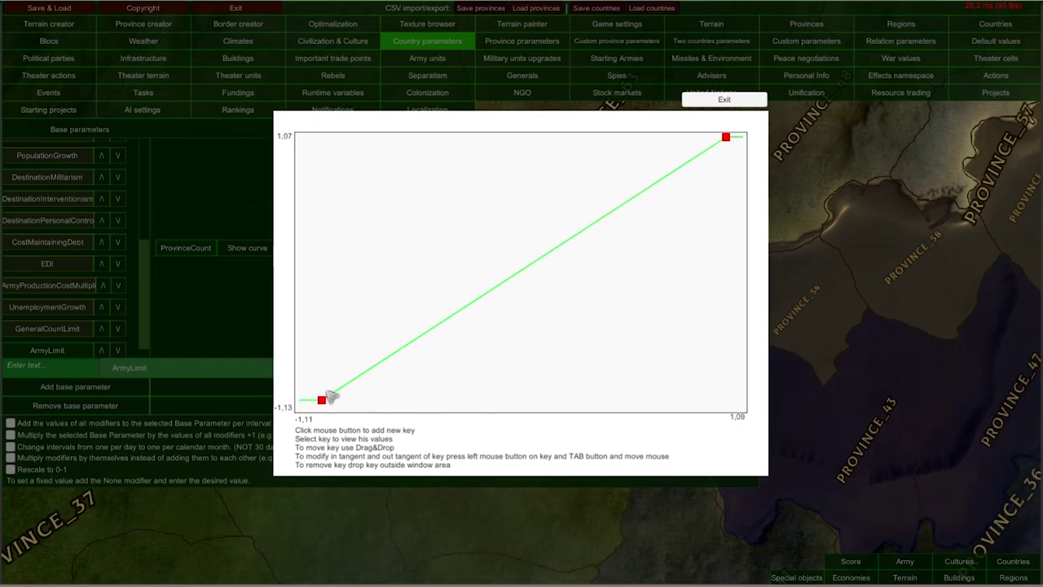
{"action": "mouse_move", "coordinate": [327, 402]}
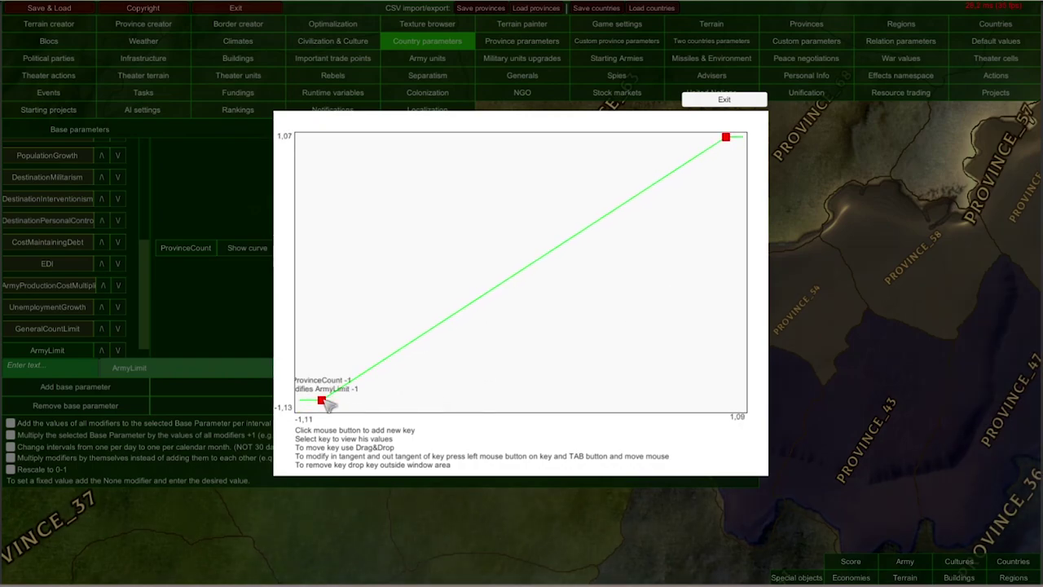
- Add five extra keys to the ProvinceCount curve and move one middle key up and left
{"action": "left_click", "coordinate": [452, 315]}
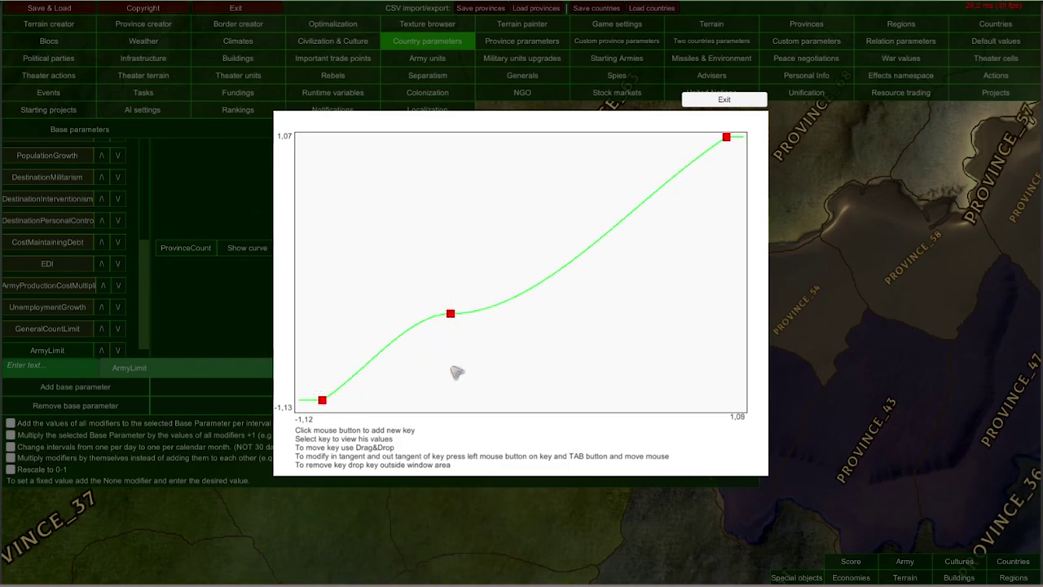
{"action": "left_click", "coordinate": [616, 301]}
{"action": "left_click", "coordinate": [723, 256]}
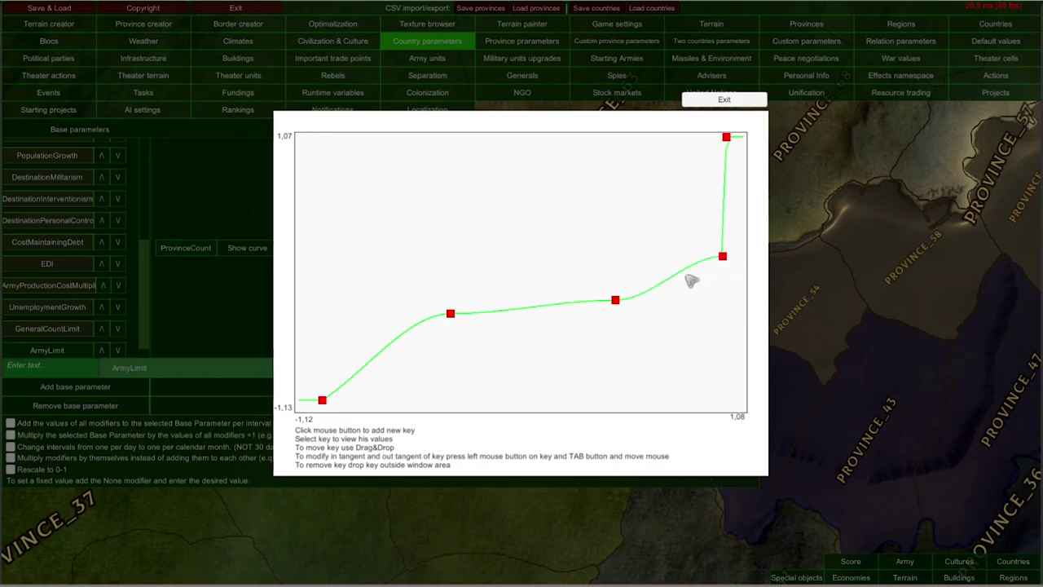
{"action": "left_click", "coordinate": [571, 206]}
{"action": "left_click", "coordinate": [522, 404]}
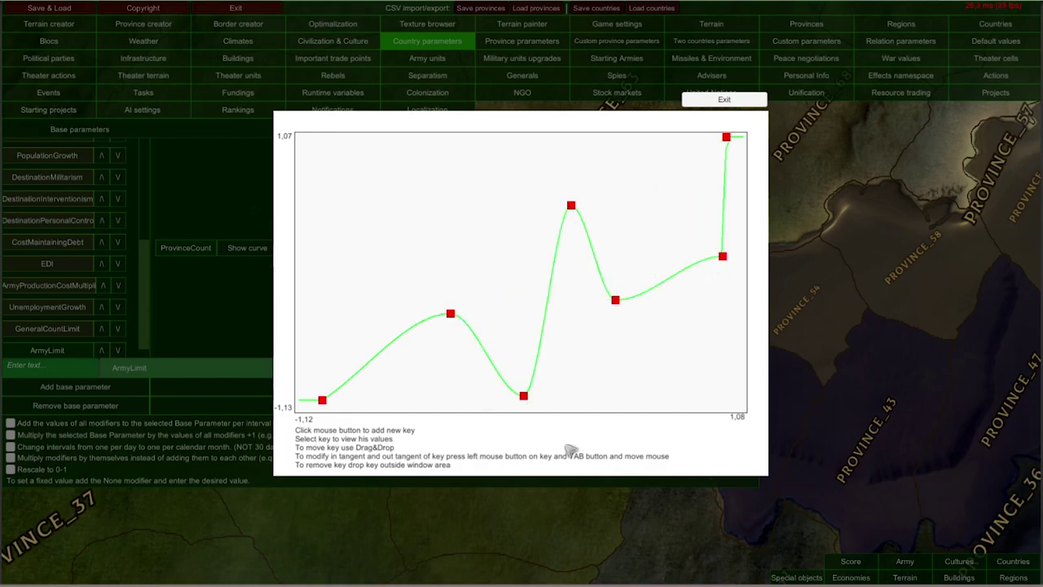
{"action": "left_click_drag", "start_coordinate": [649, 337], "coordinate": [609, 312]}
{"action": "scroll", "coordinate": [610, 311], "scroll_direction": "down", "scroll_amount": 2}
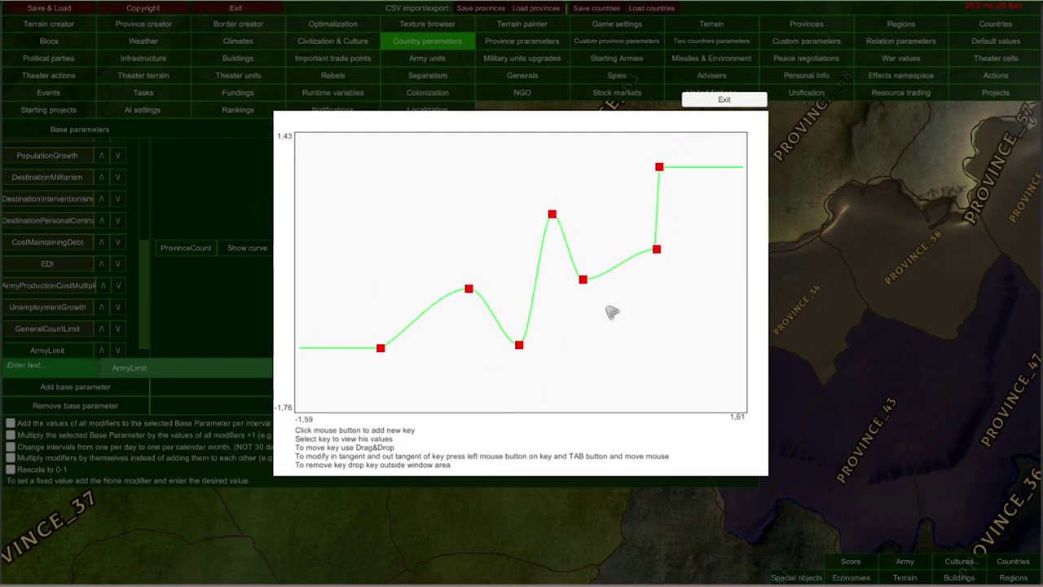
{"action": "left_click", "coordinate": [470, 293]}
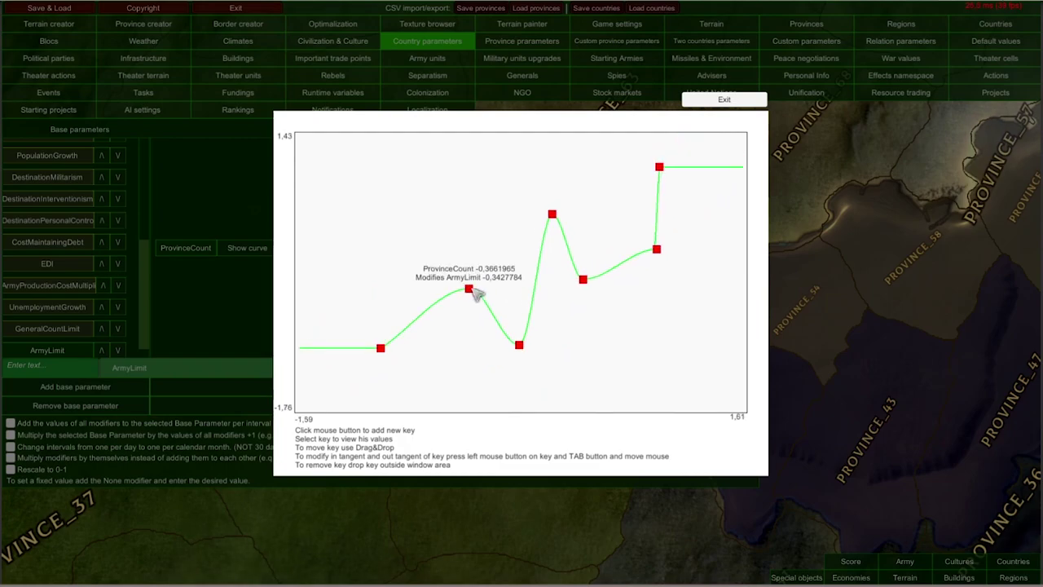
{"action": "left_click_drag", "start_coordinate": [476, 295], "coordinate": [42, 244]}
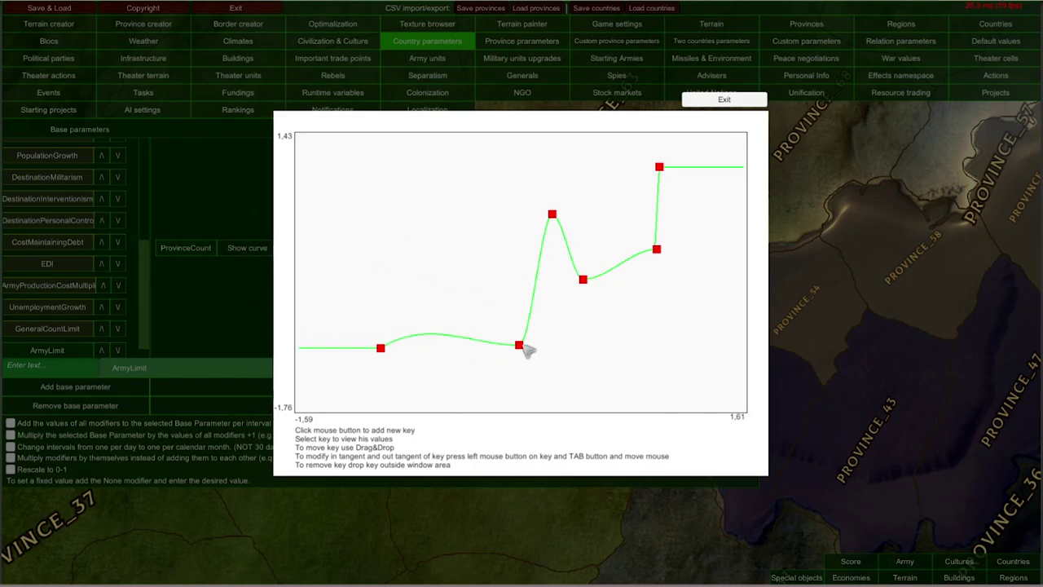
- Drag the extra keys off the graph so the curve ramps straight to the key at 1,1
{"action": "left_click_drag", "start_coordinate": [521, 347], "coordinate": [261, 342]}
{"action": "left_click_drag", "start_coordinate": [550, 217], "coordinate": [442, 106]}
{"action": "left_click_drag", "start_coordinate": [654, 251], "coordinate": [880, 256]}
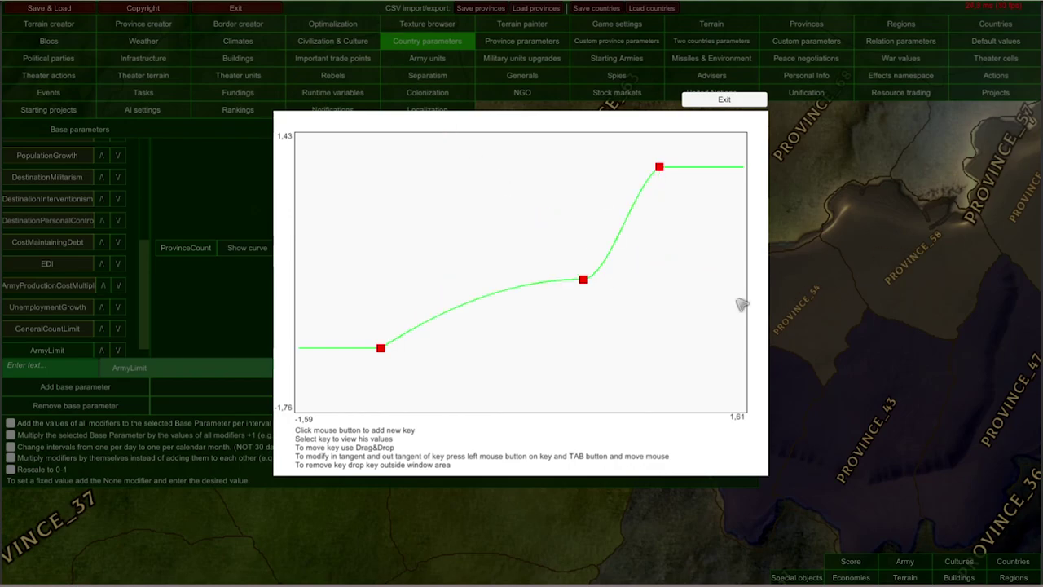
{"action": "left_click", "coordinate": [583, 279]}
{"action": "left_click_drag", "start_coordinate": [582, 279], "coordinate": [897, 286]}
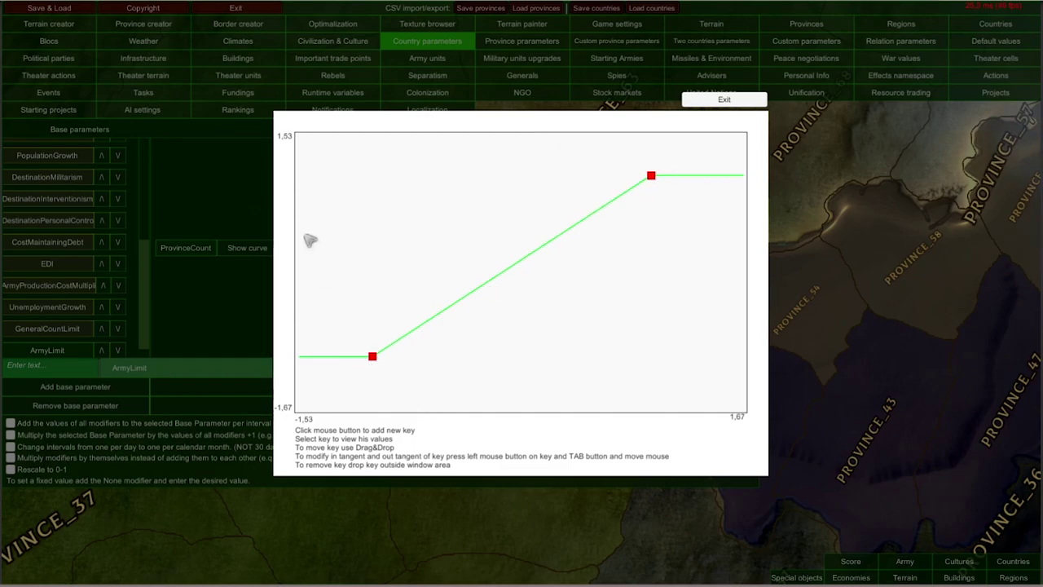
{"action": "left_click", "coordinate": [377, 358]}
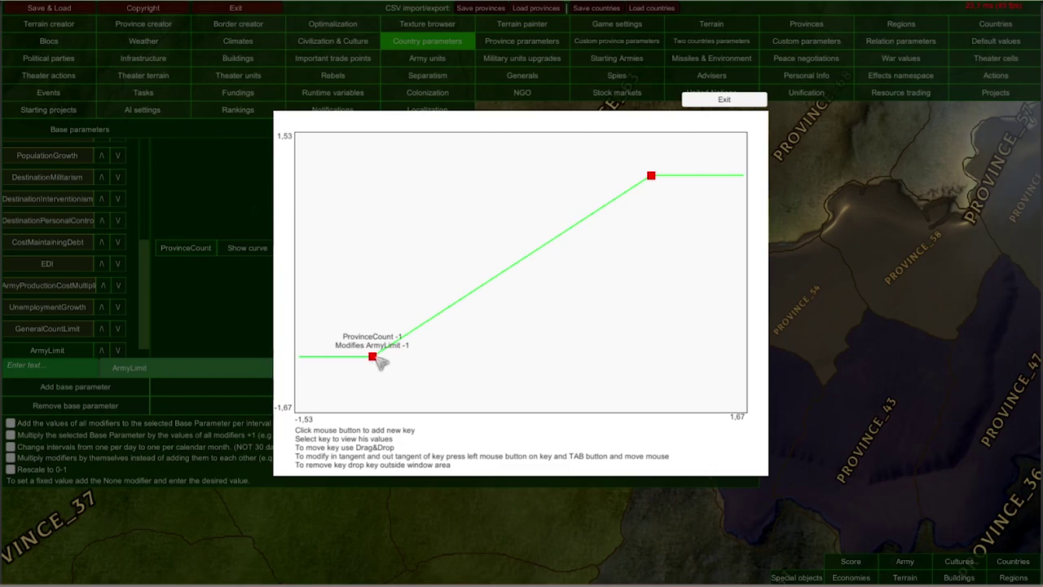
{"action": "key", "text": "Delete"}
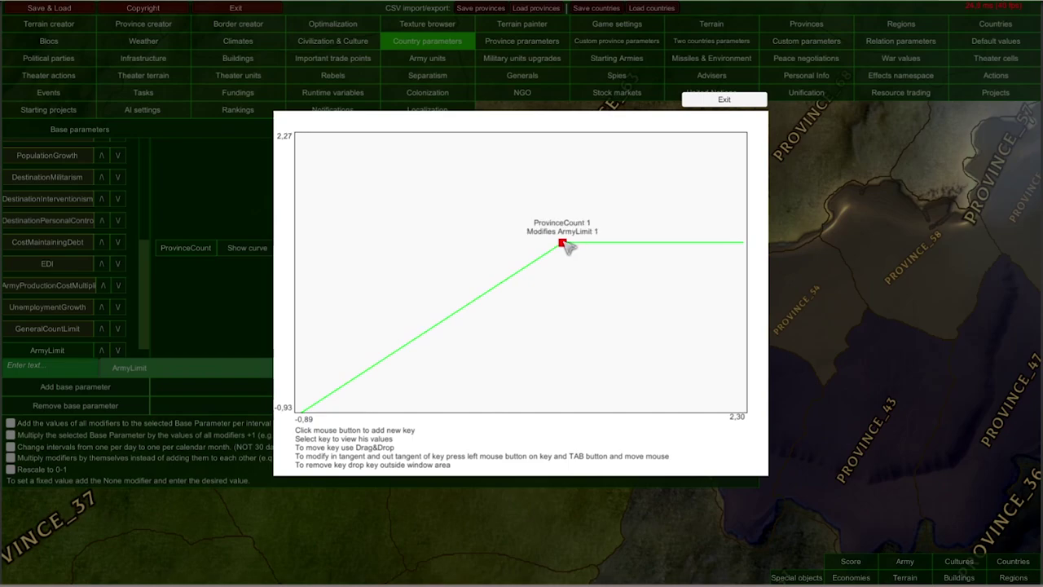